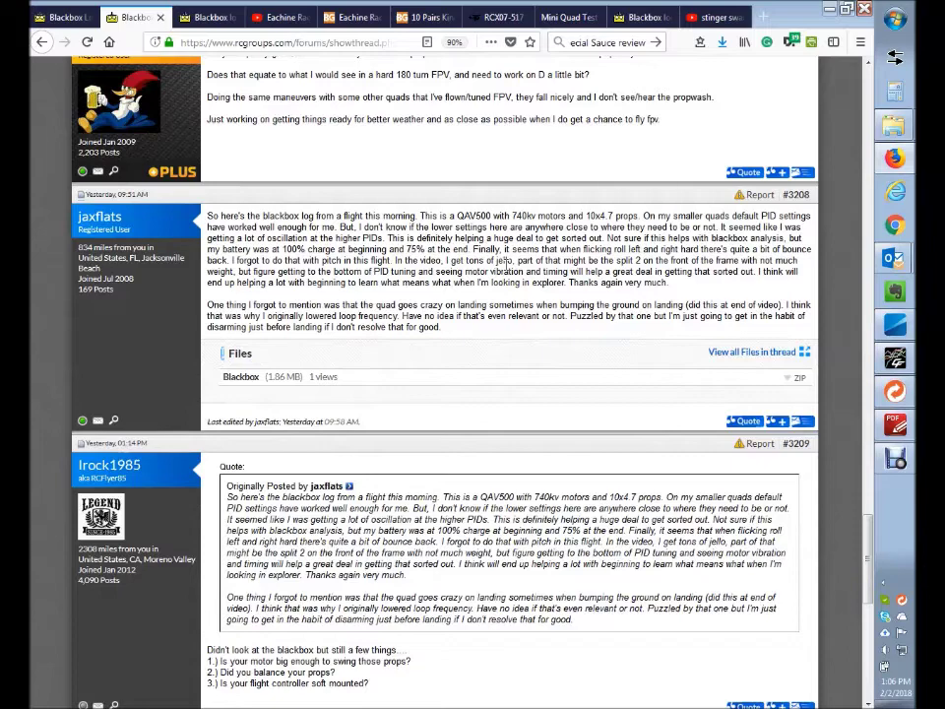
- Switch to Blackbox Explorer and review the log header's PID, rate, motor protocol, filter and feature settings
key(alt+Tab)
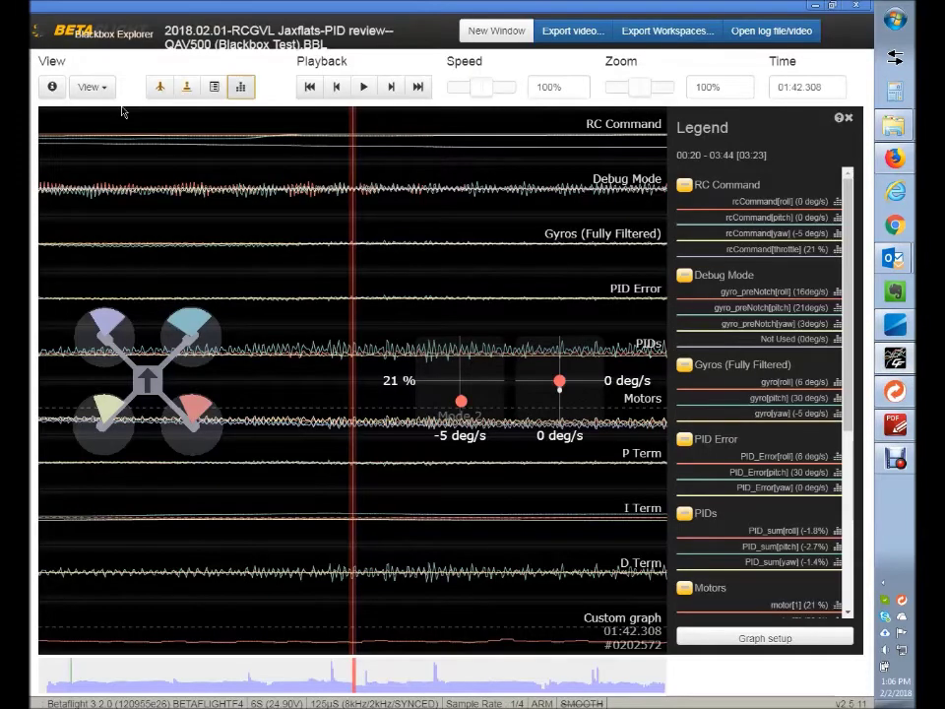
click(54, 87)
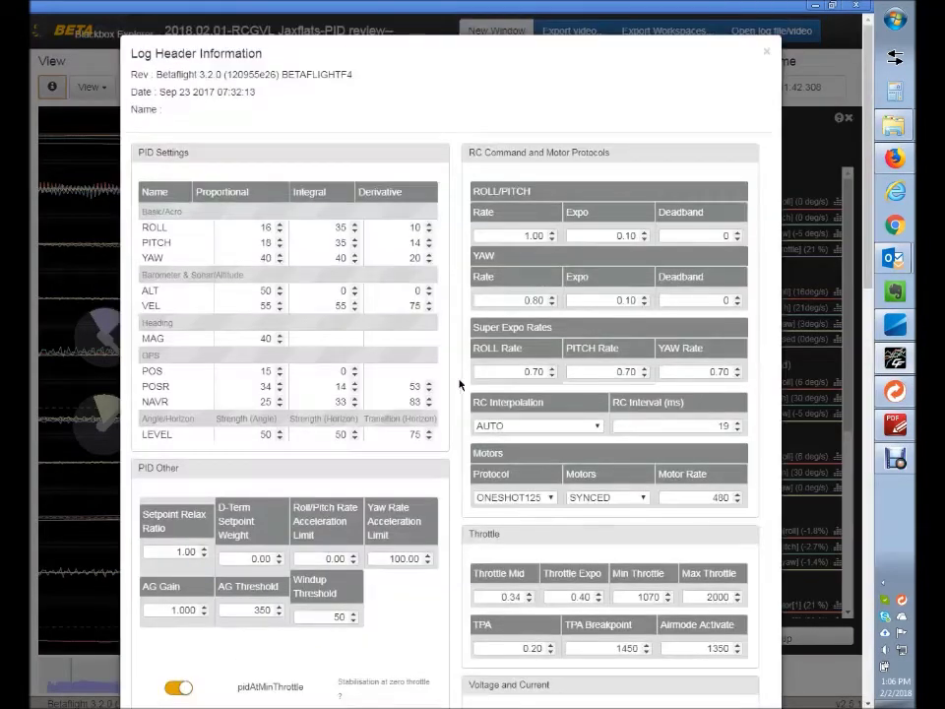
scroll(459, 385, down, 10)
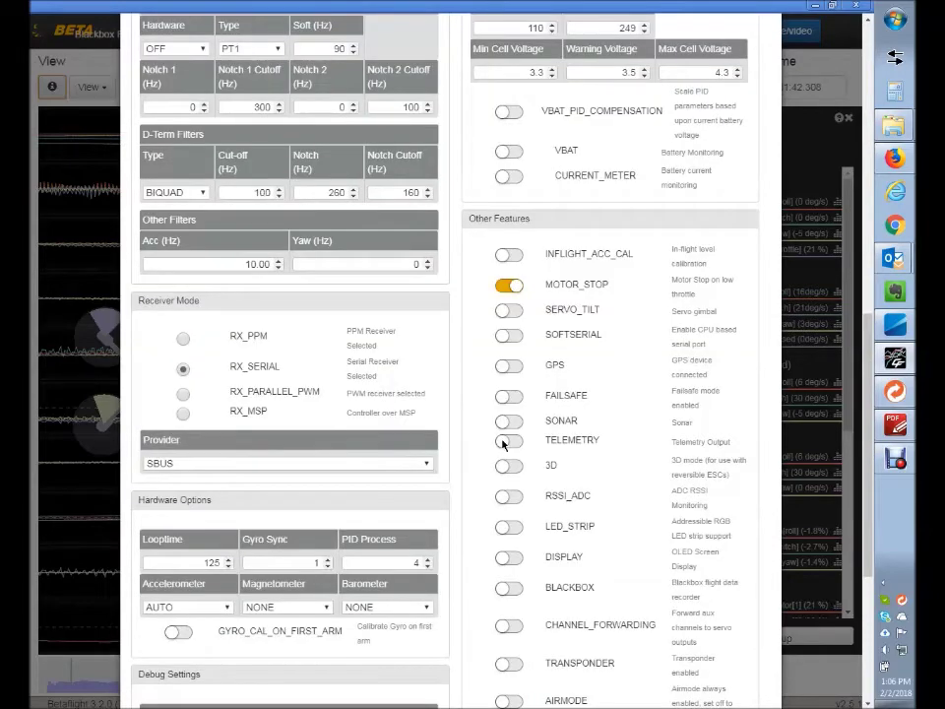
scroll(516, 292, down, 5)
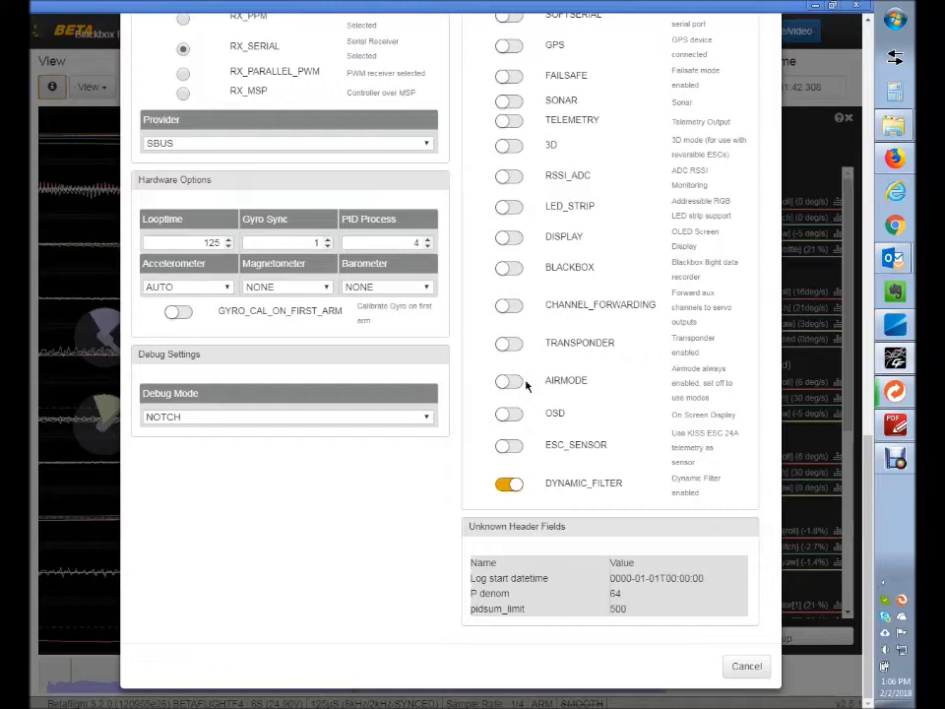
scroll(523, 386, up, 1)
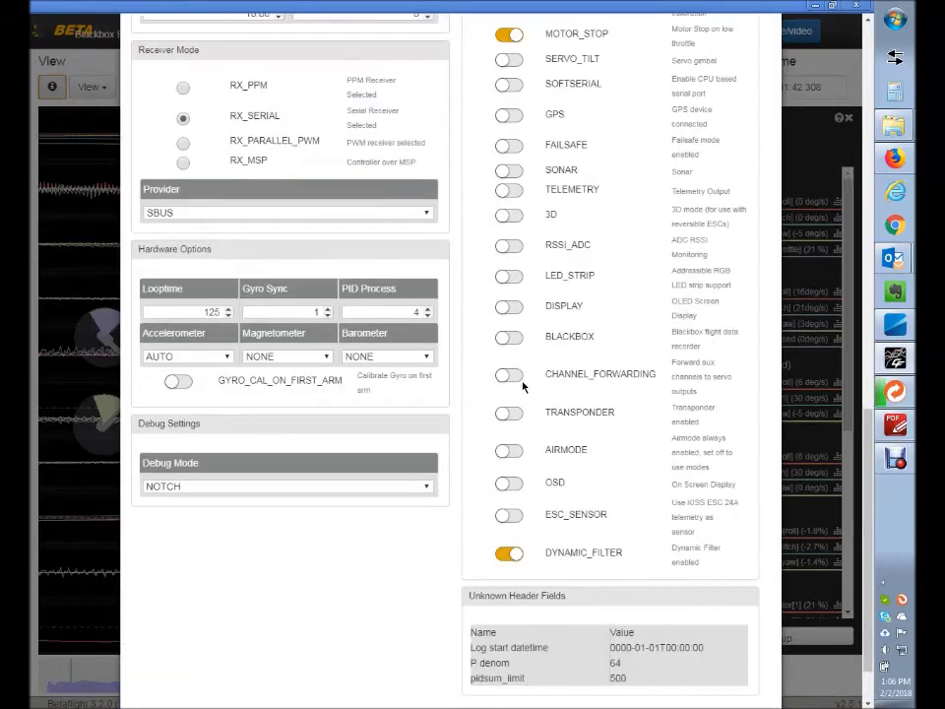
scroll(542, 478, up, 9)
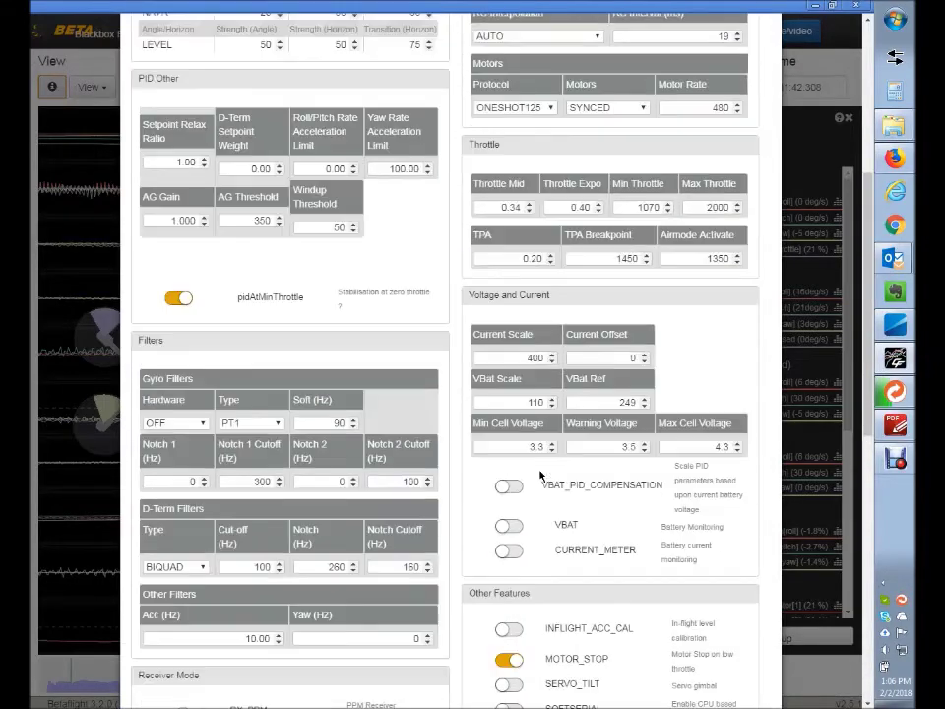
scroll(539, 475, up, 4)
scroll(540, 475, up, 2)
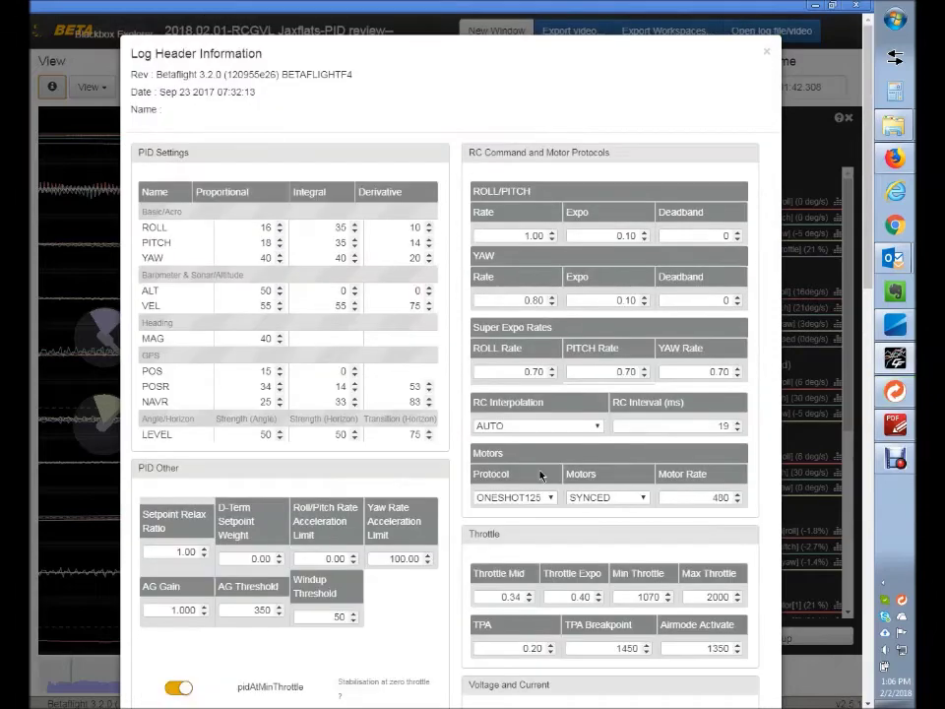
scroll(540, 475, down, 2)
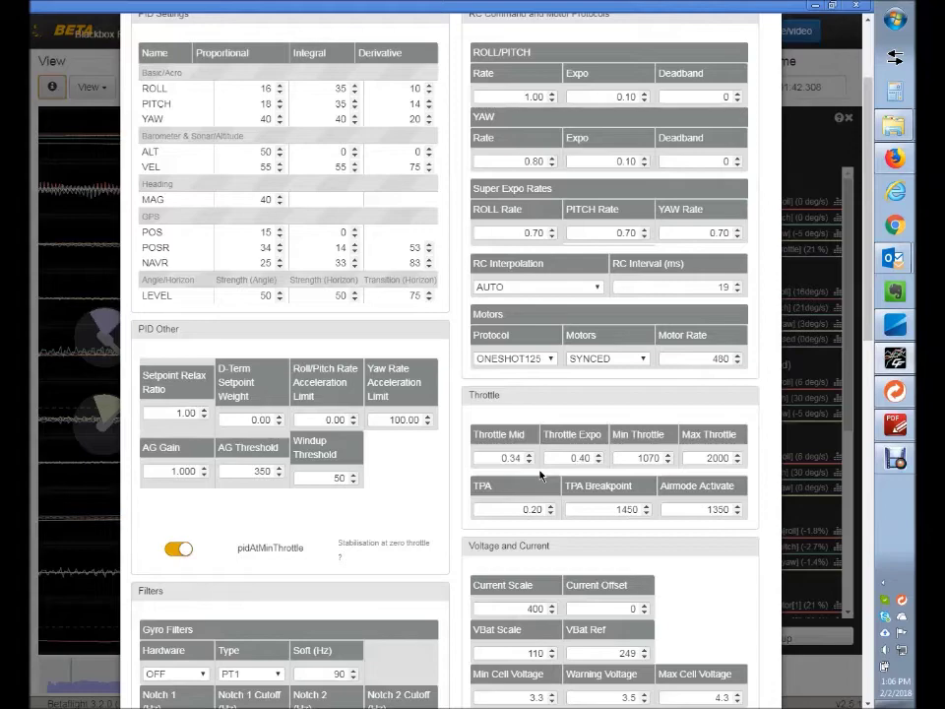
- Recheck the QAV500 forum post in Firefox, return to Blackbox Explorer and close the log header information
click(906, 159)
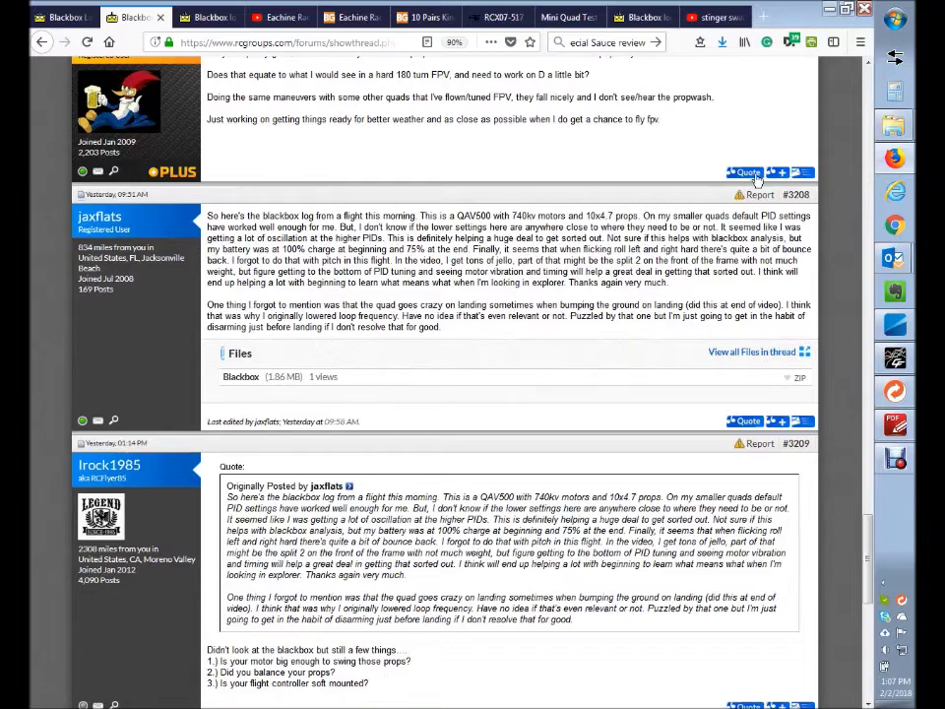
key(alt+Tab)
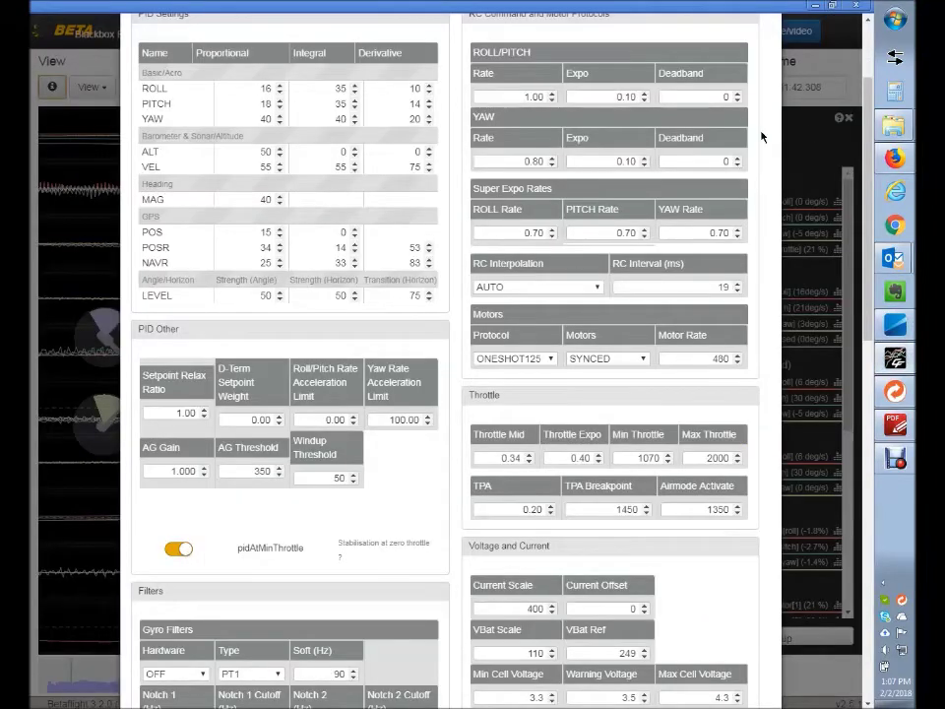
scroll(764, 138, up, 3)
key(Escape)
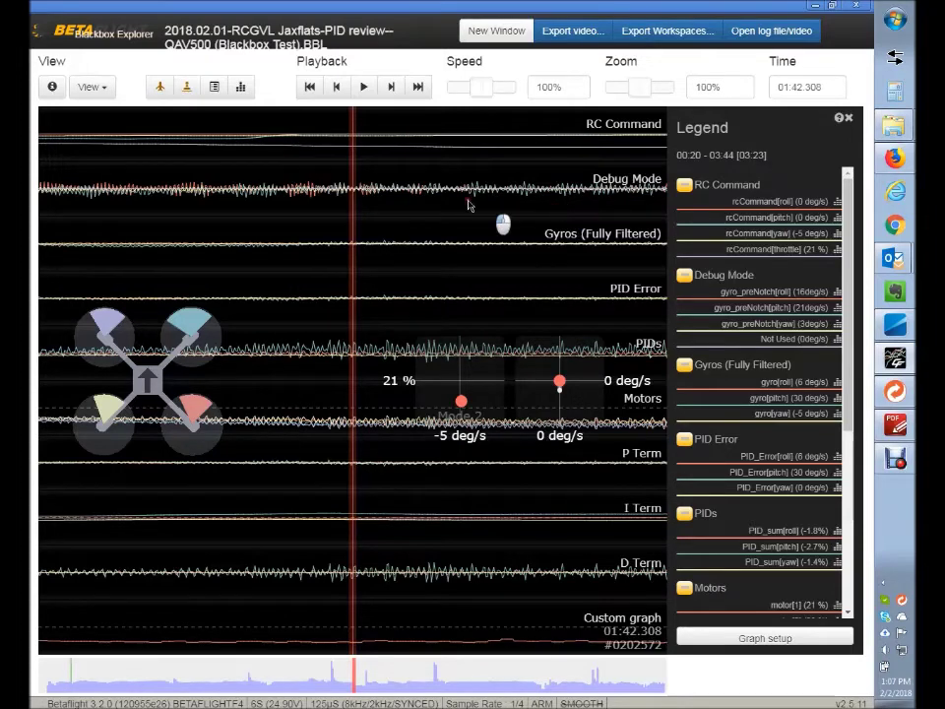
- Advance the log to 01:42.801 and examine the frequency spectra of the pre-notch gyro pitch and roll traces
scroll(322, 162, down, 5)
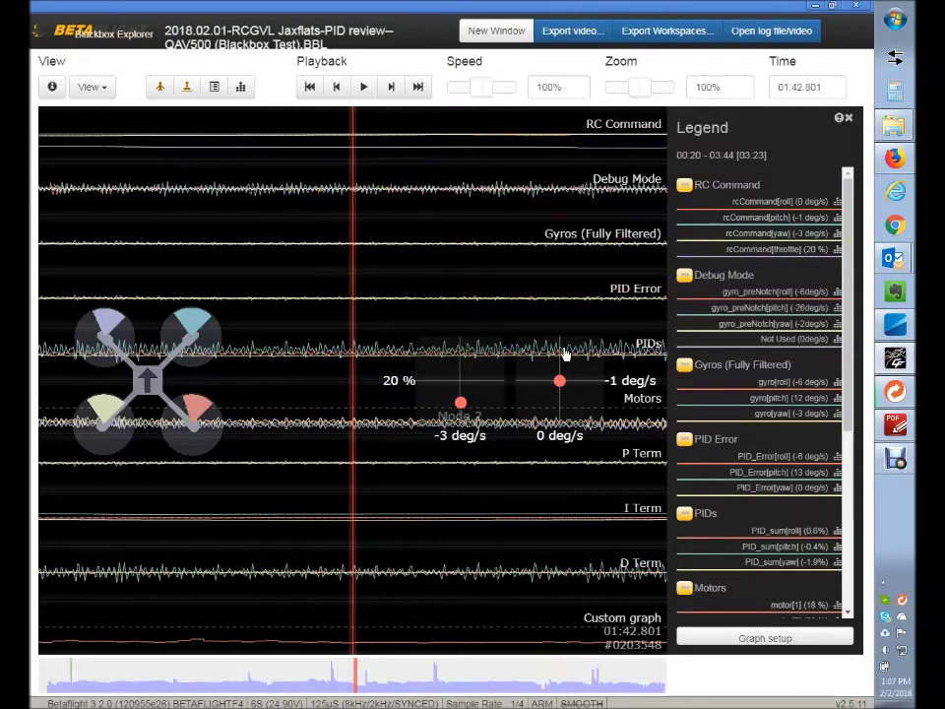
key(a)
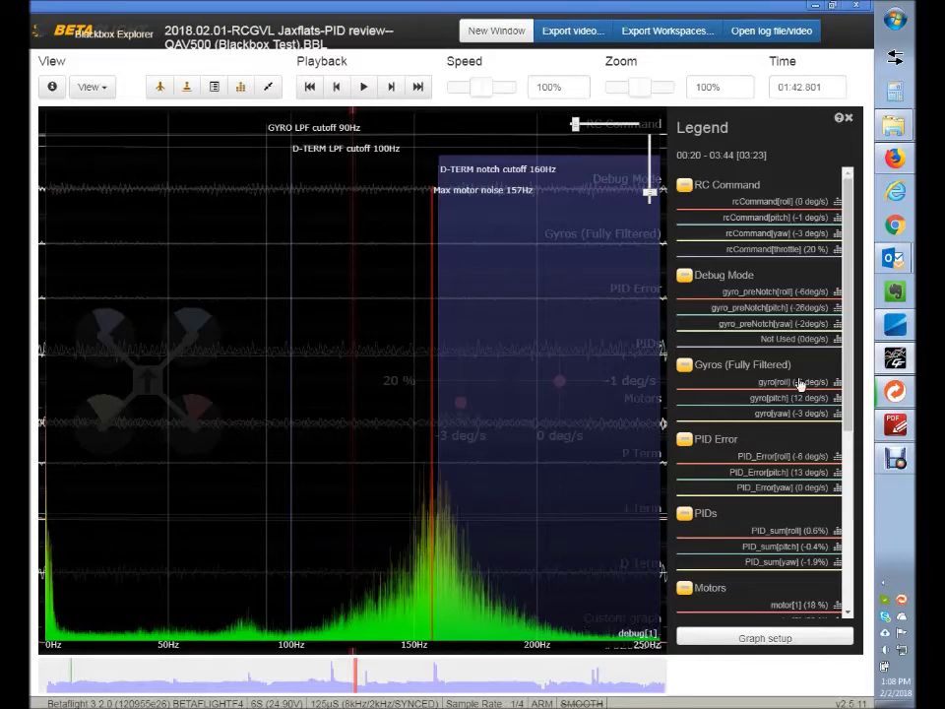
click(838, 293)
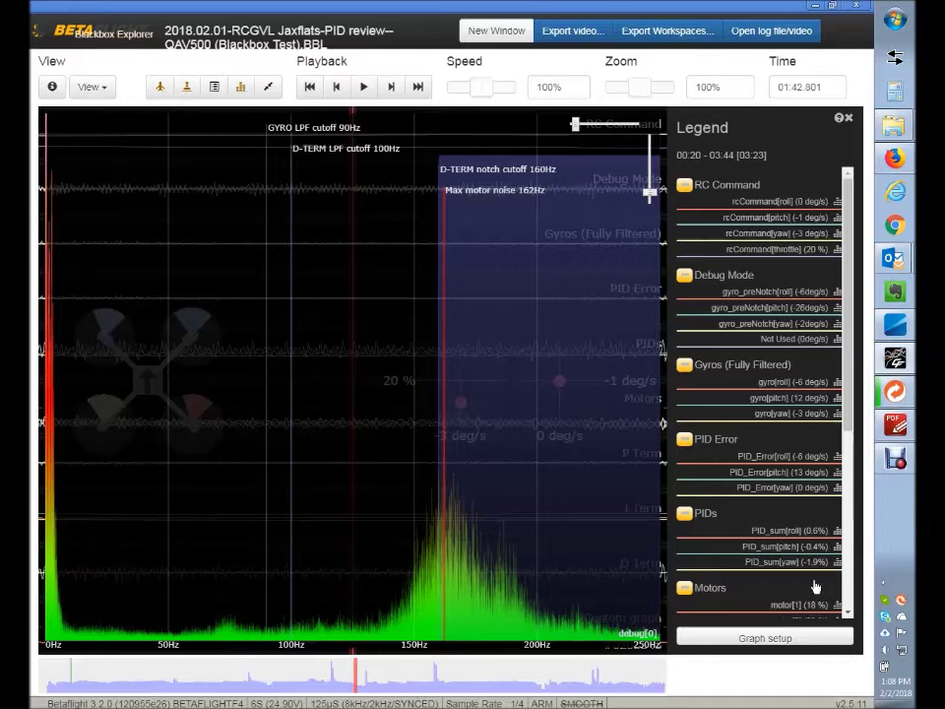
drag(845, 433, 874, 315)
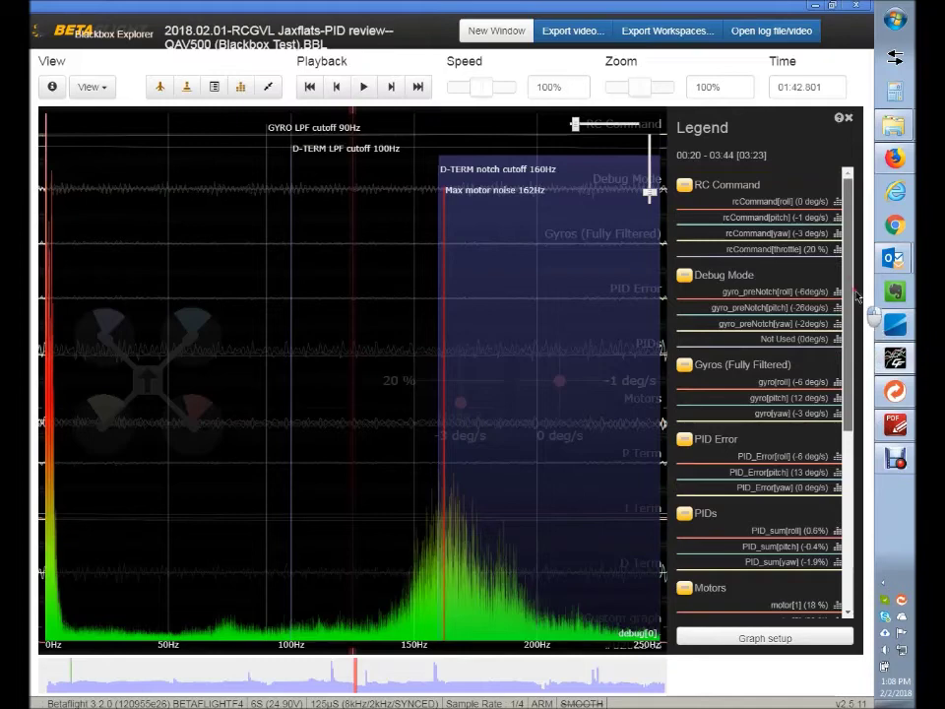
- Compare the fully filtered gyro pitch and roll spectra, magnify roll to a 125 Hz range, restore 250 Hz and return to the pre-notch gyro
click(838, 402)
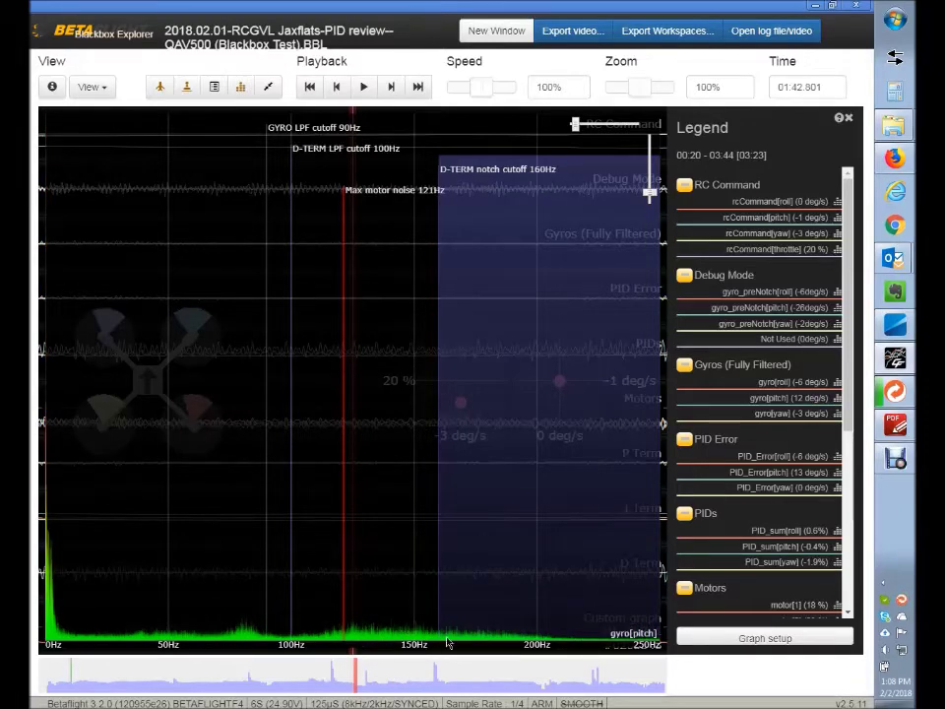
click(837, 382)
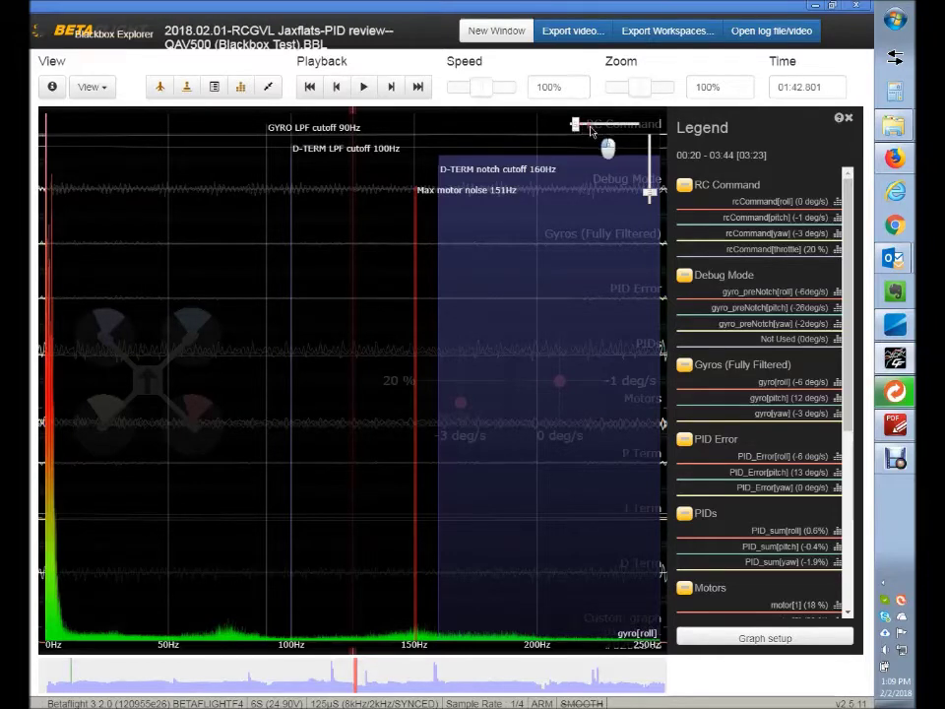
drag(583, 130, 593, 133)
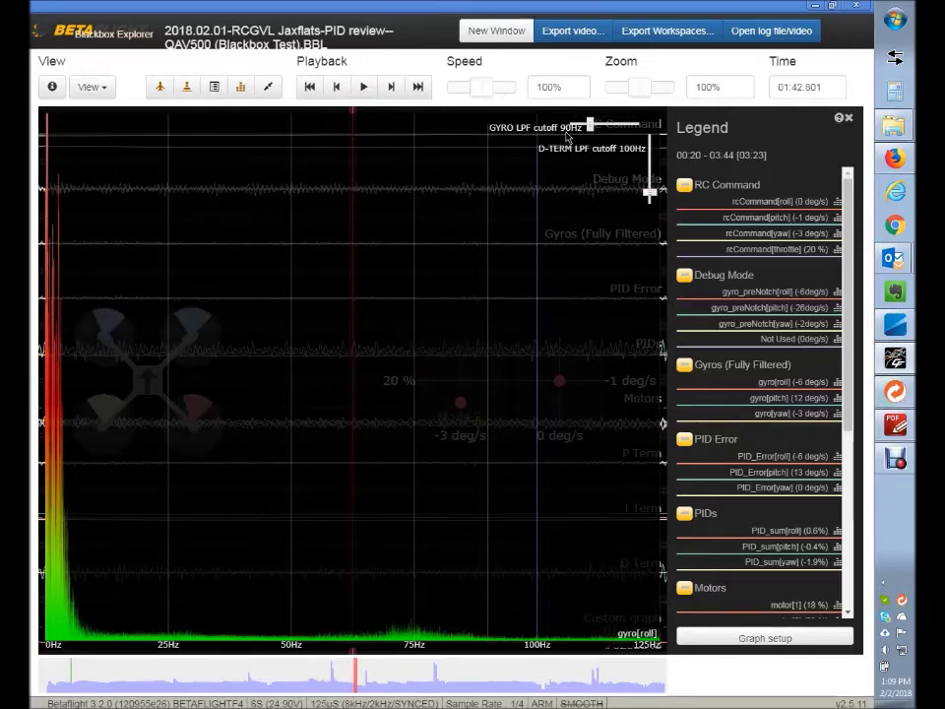
click(589, 127)
drag(589, 127, 576, 126)
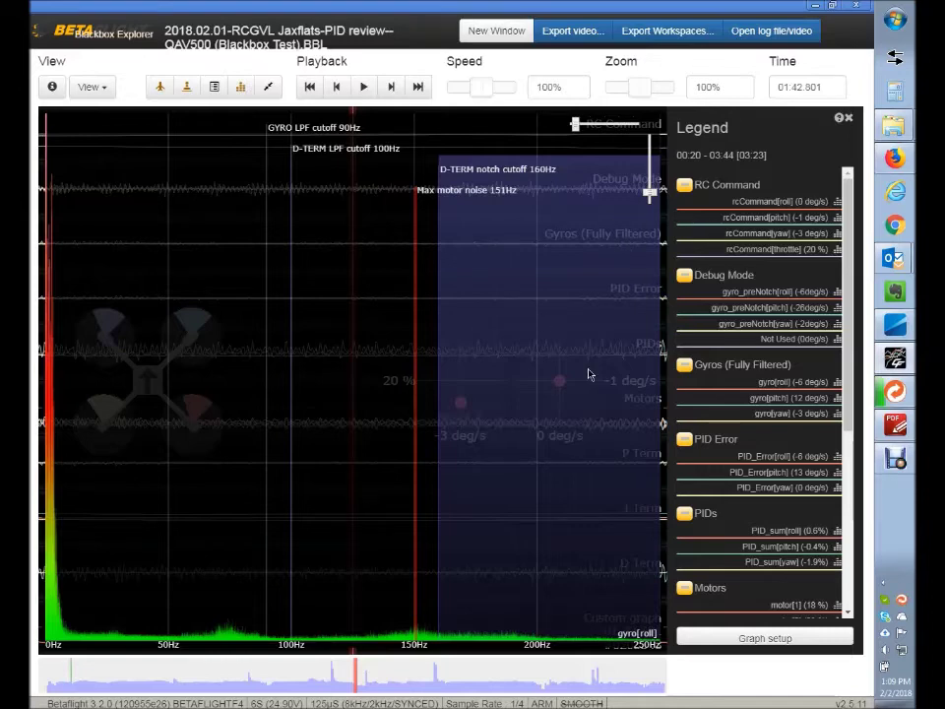
click(839, 295)
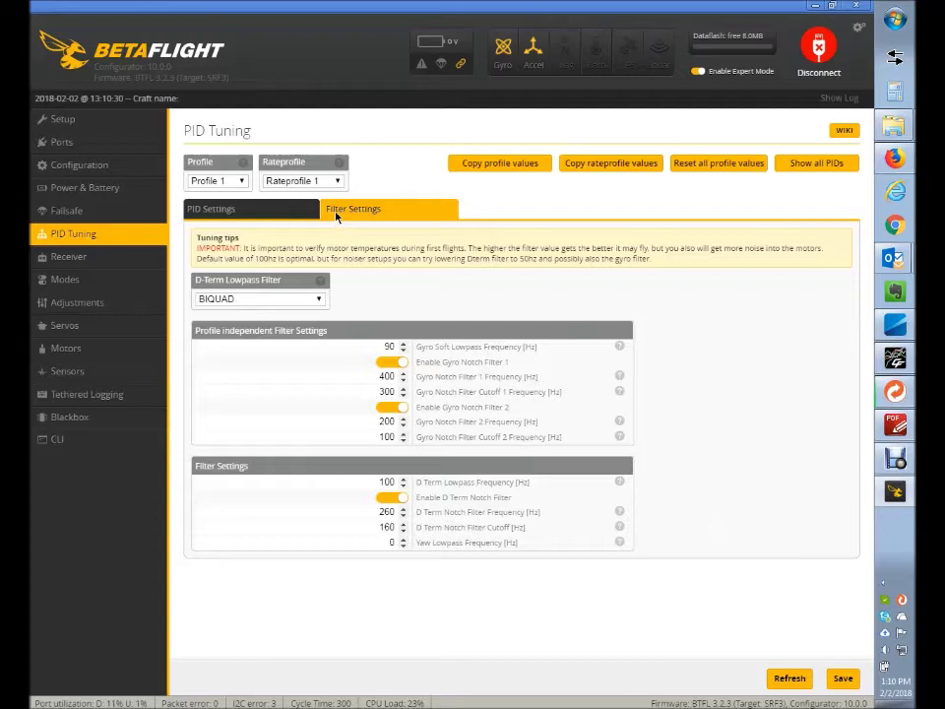
- Disable gyro notch filters 1 and 2, and set the D Term notch filter frequency to 160 Hz with a 110 Hz cutoff
click(399, 364)
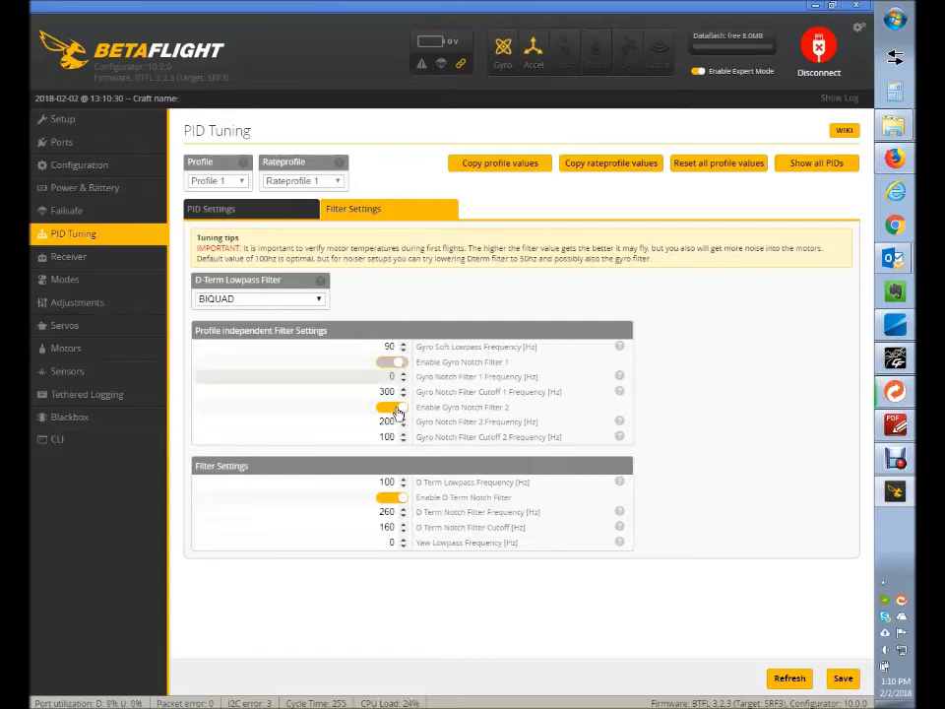
click(398, 408)
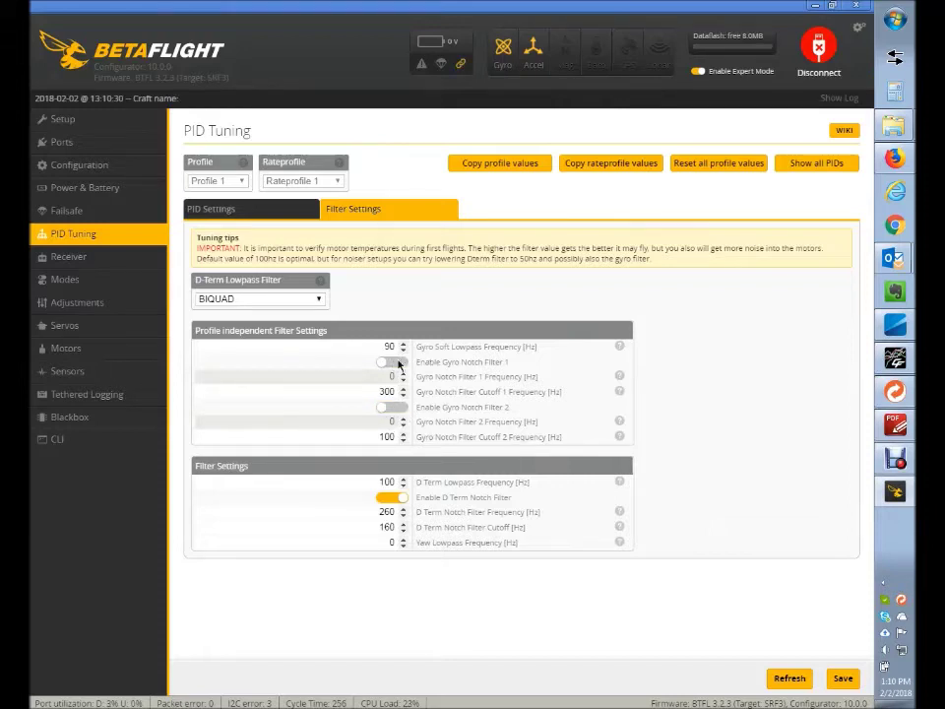
double_click(387, 514)
text(160)
key(Tab)
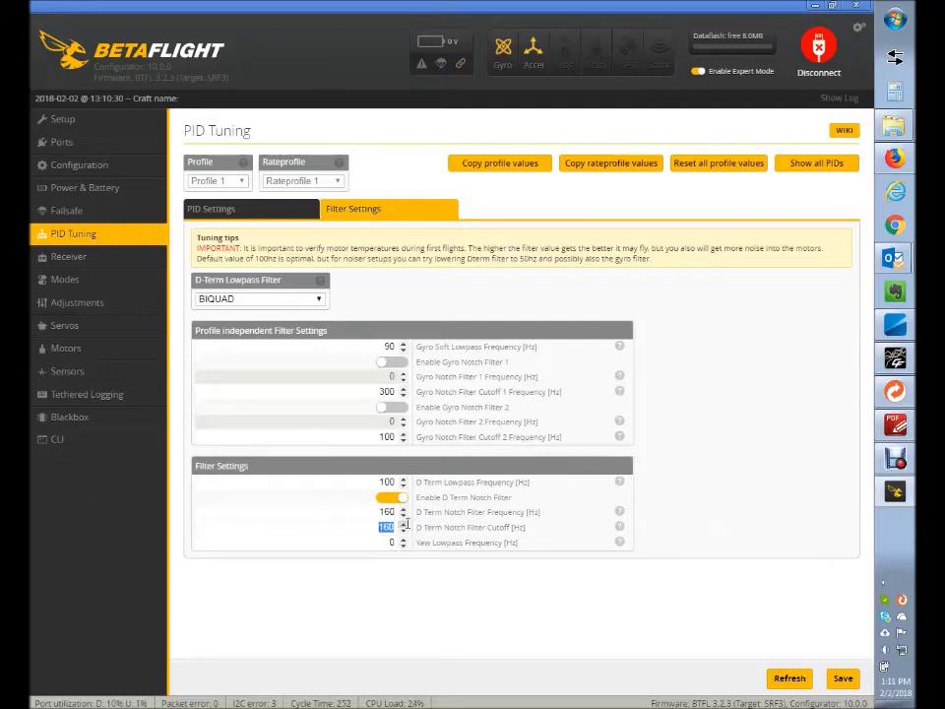
text(110)
- Set both the gyro soft lowpass and D Term lowpass frequencies to 70 Hz and save the filter settings
double_click(388, 346)
text(90)
double_click(396, 346)
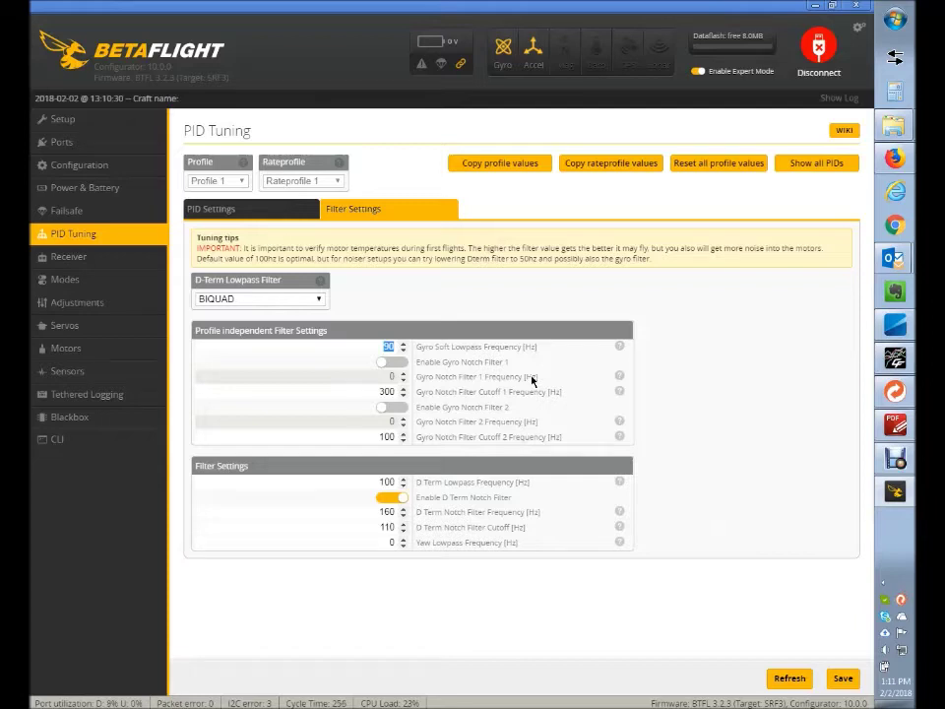
text(70)
double_click(385, 481)
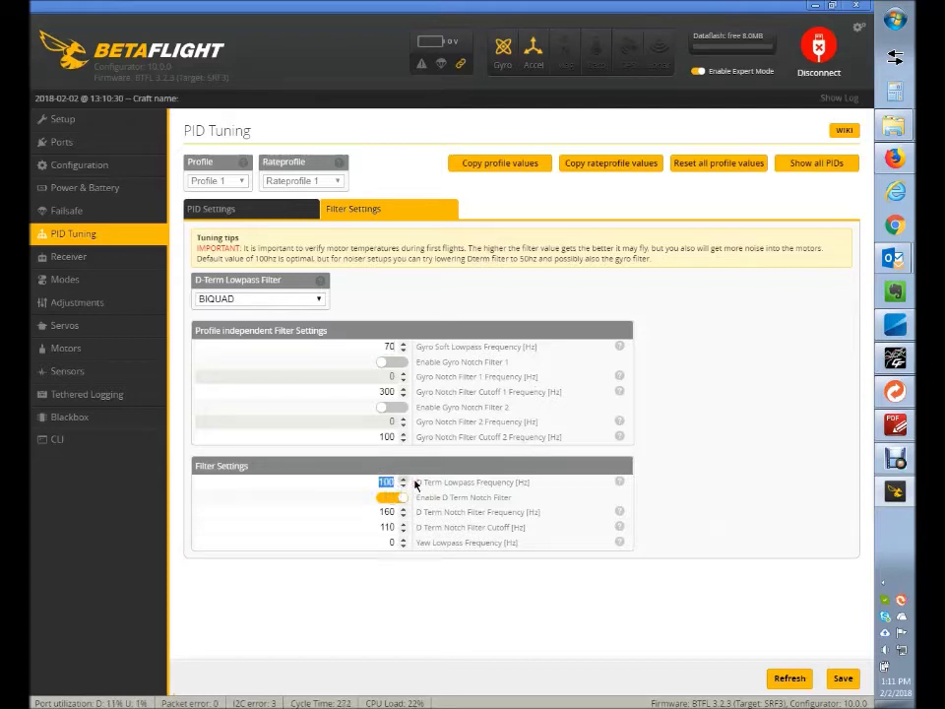
text(70)
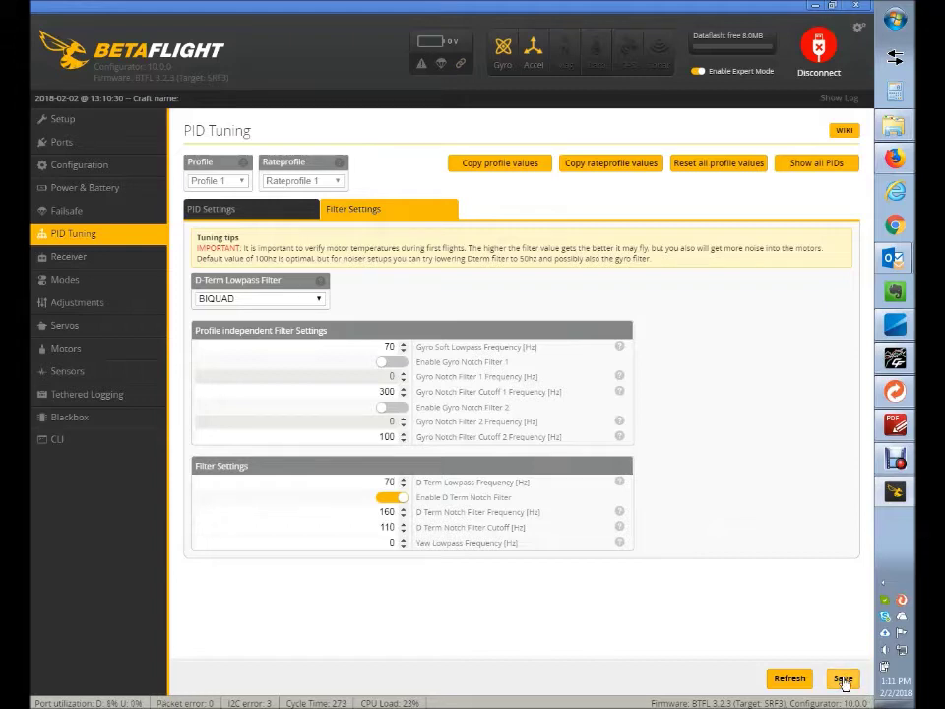
click(843, 679)
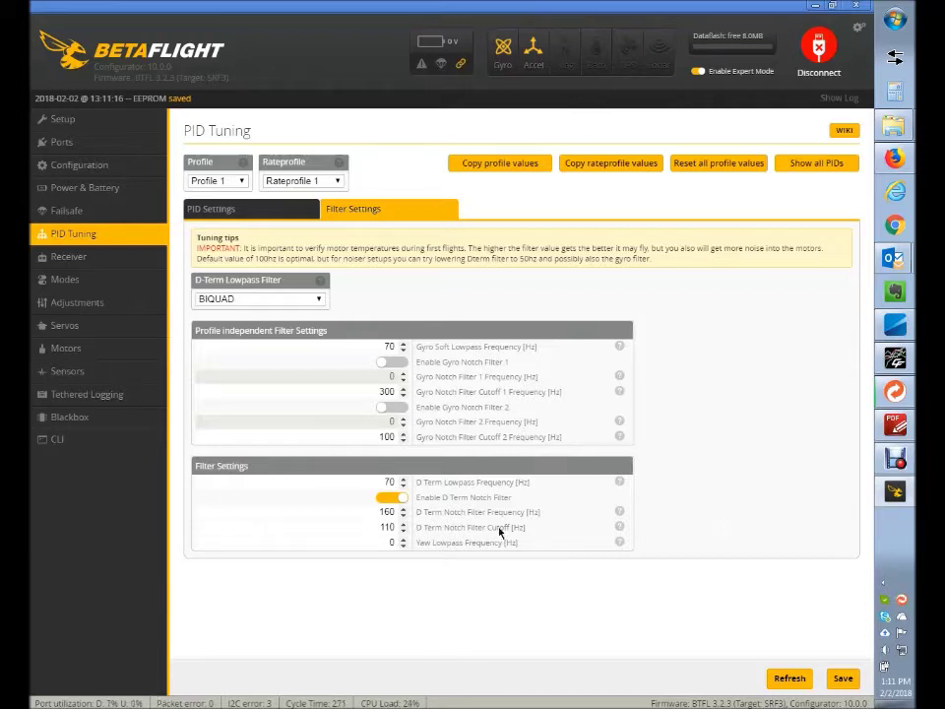
- Switch to Blackbox Explorer, examine the frequency spectrum of PID_sum[pitch] and look through the remaining legend traces
click(895, 392)
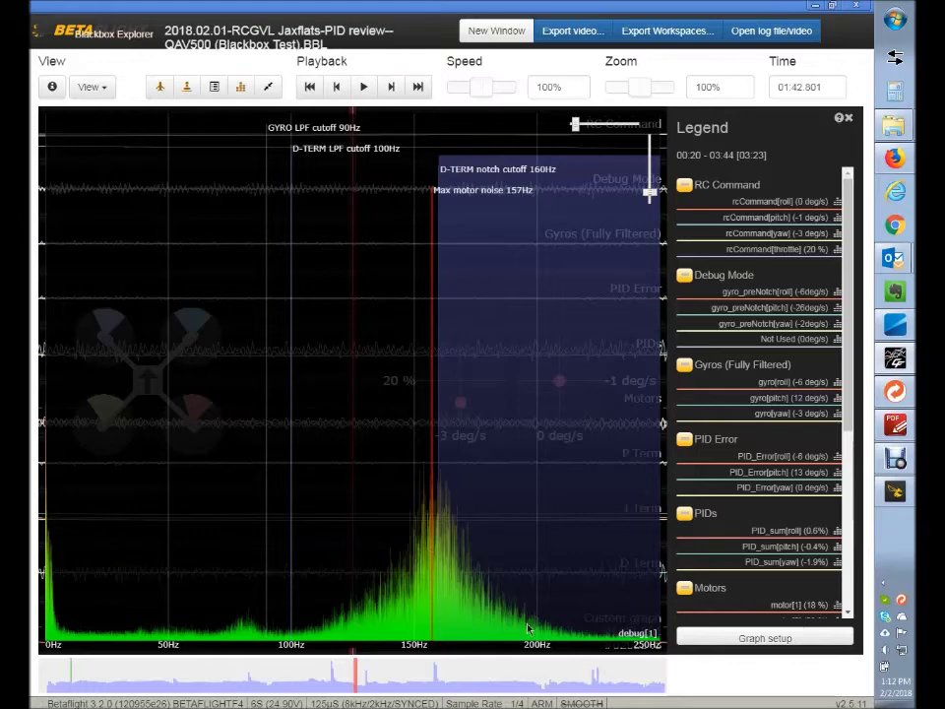
click(240, 87)
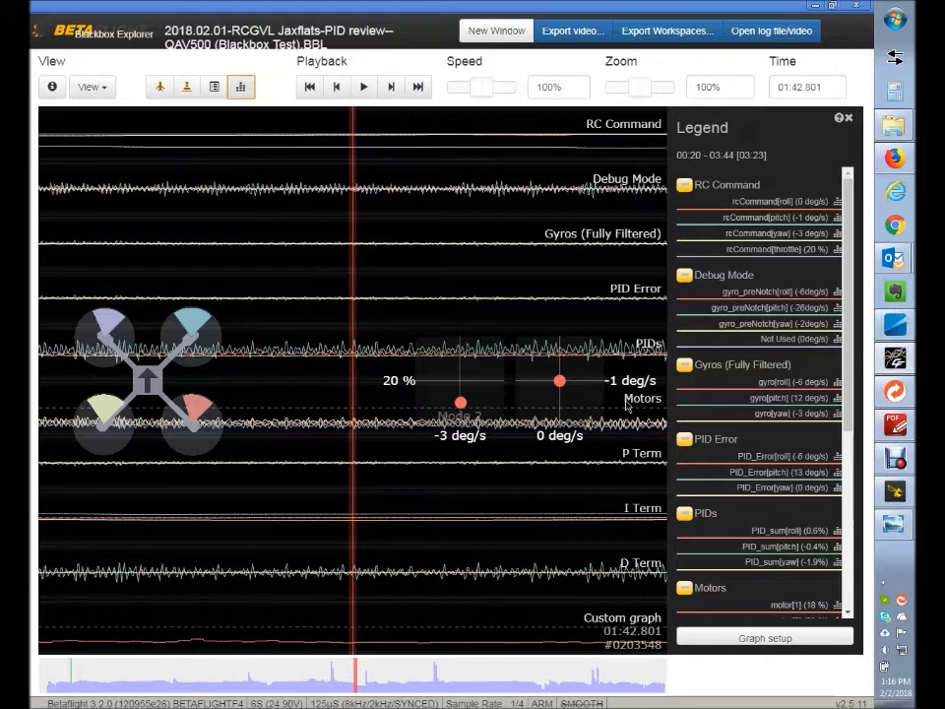
click(645, 583)
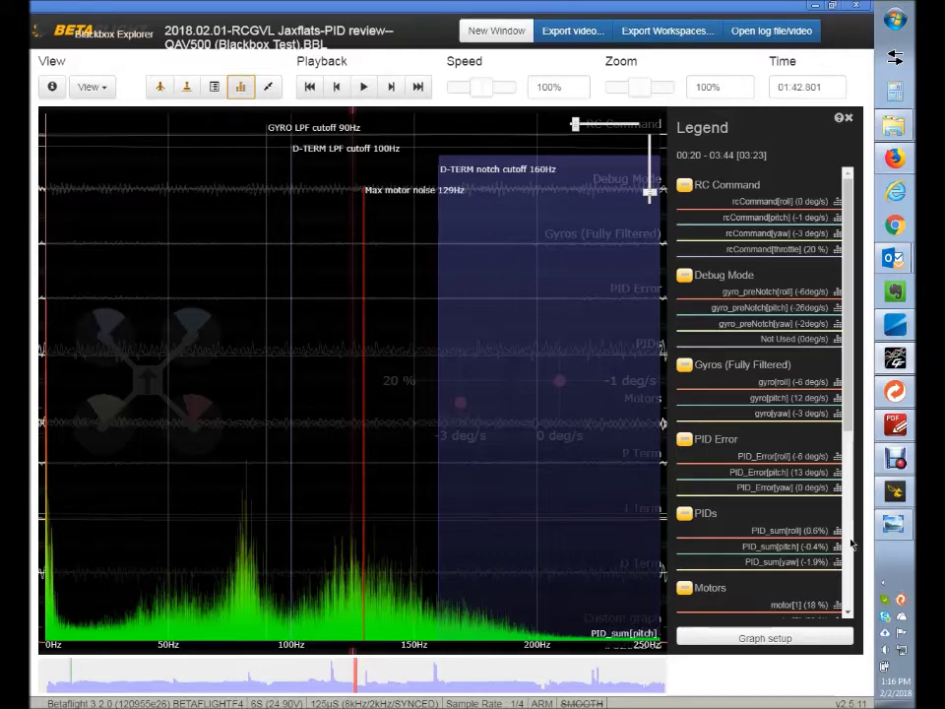
scroll(855, 473, down, 1)
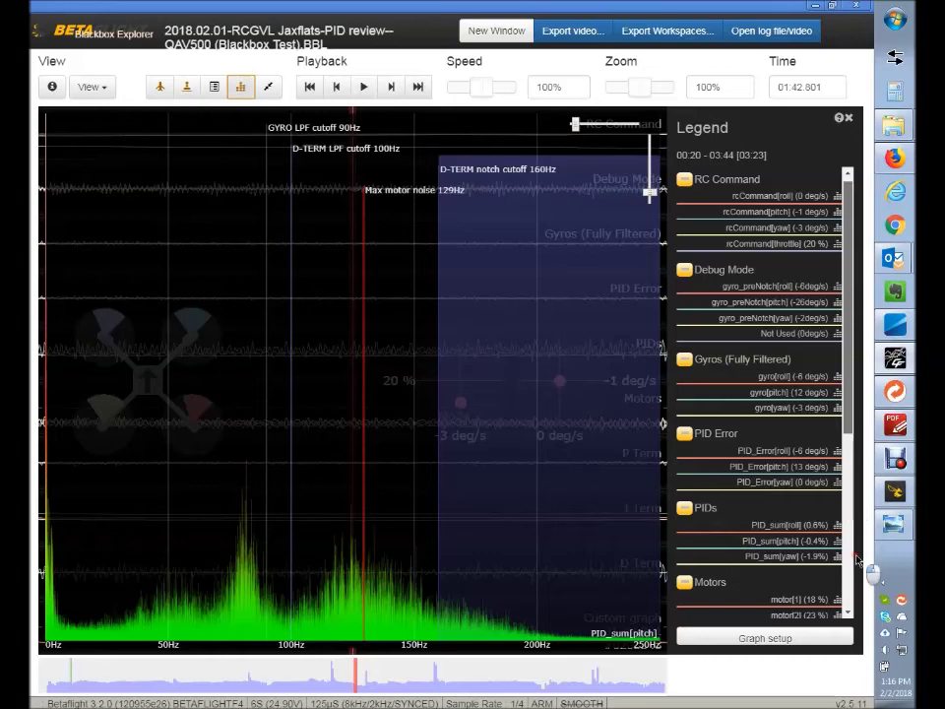
scroll(852, 559, down, 5)
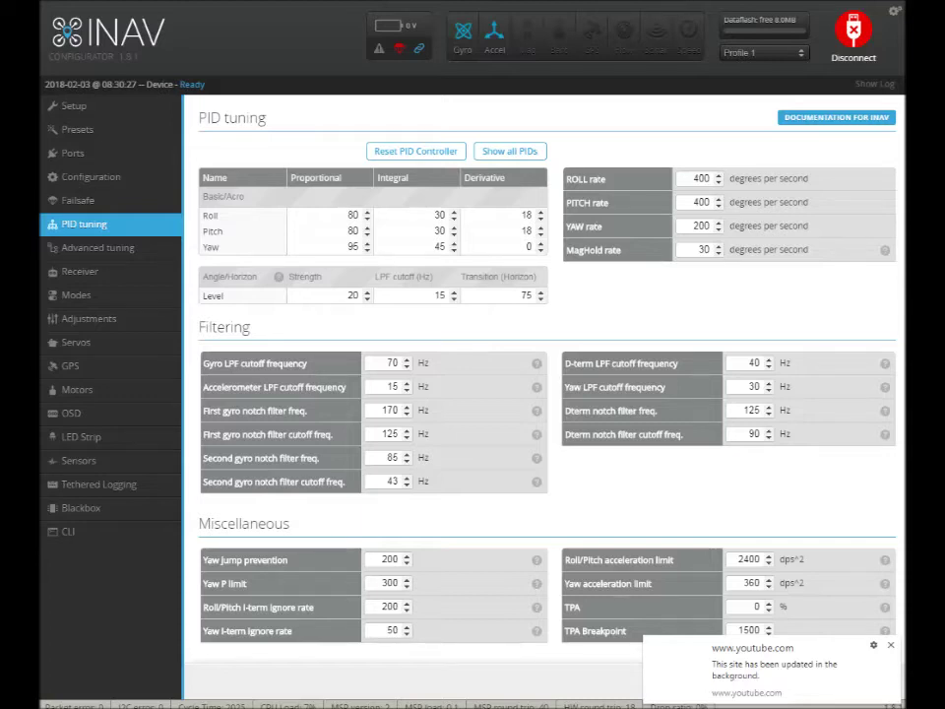
key(Up)
key(Up)
key(Up)
key(Up)
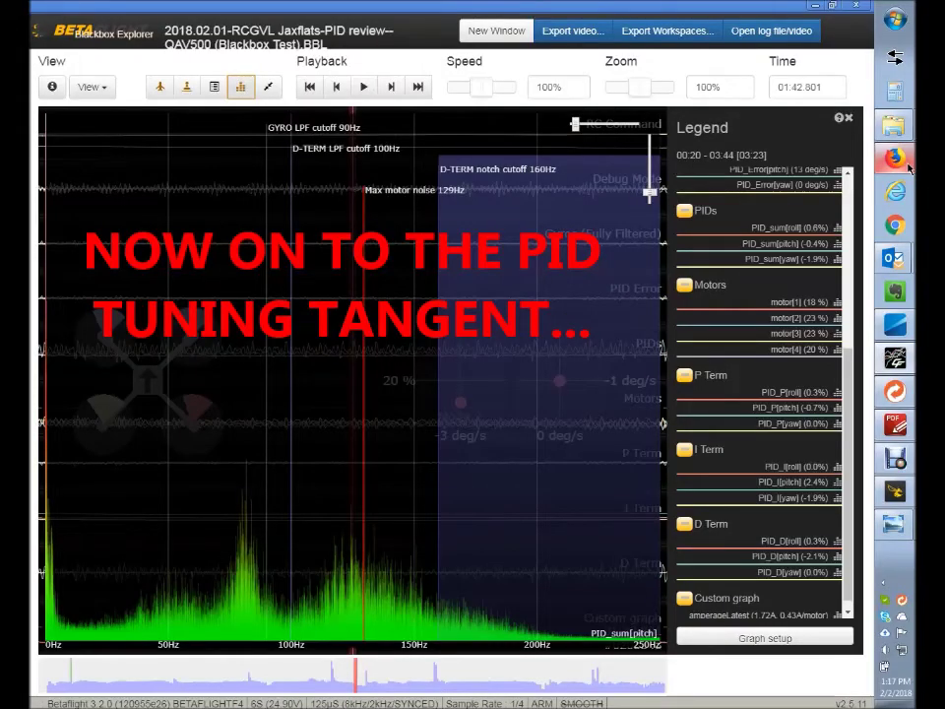
- Switch to Firefox and view the YouTube results for "stinger swarm pid tuning" with the notifications list closed
click(906, 164)
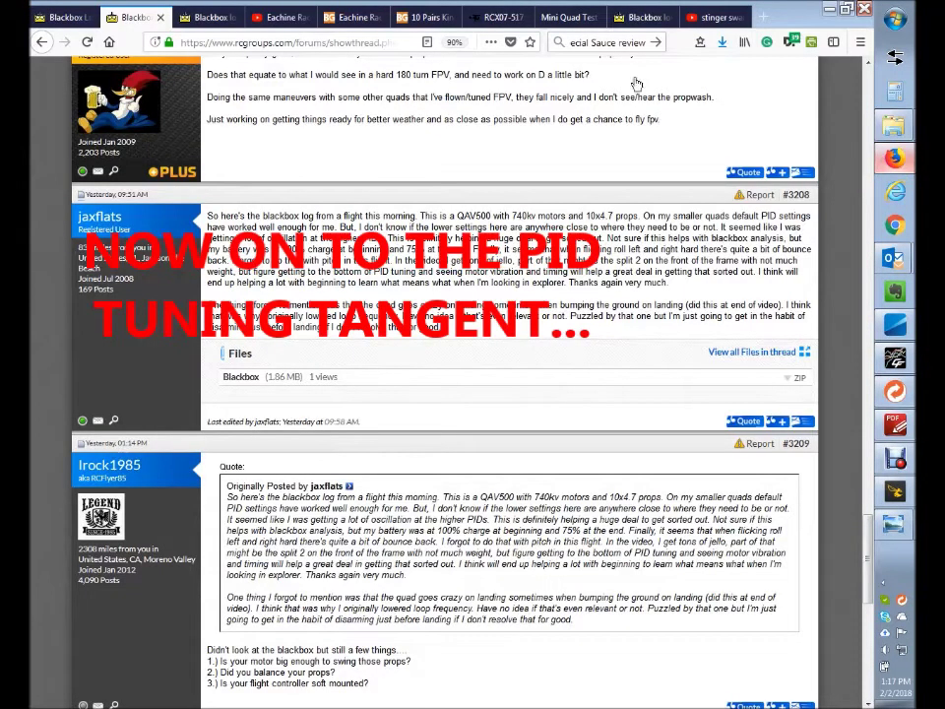
click(713, 20)
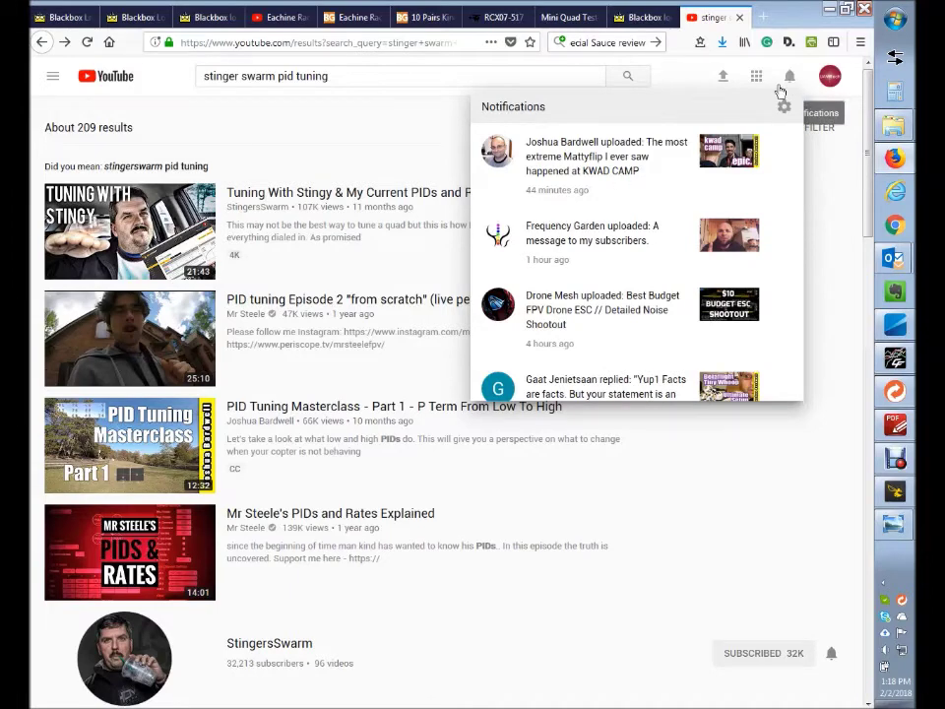
click(249, 233)
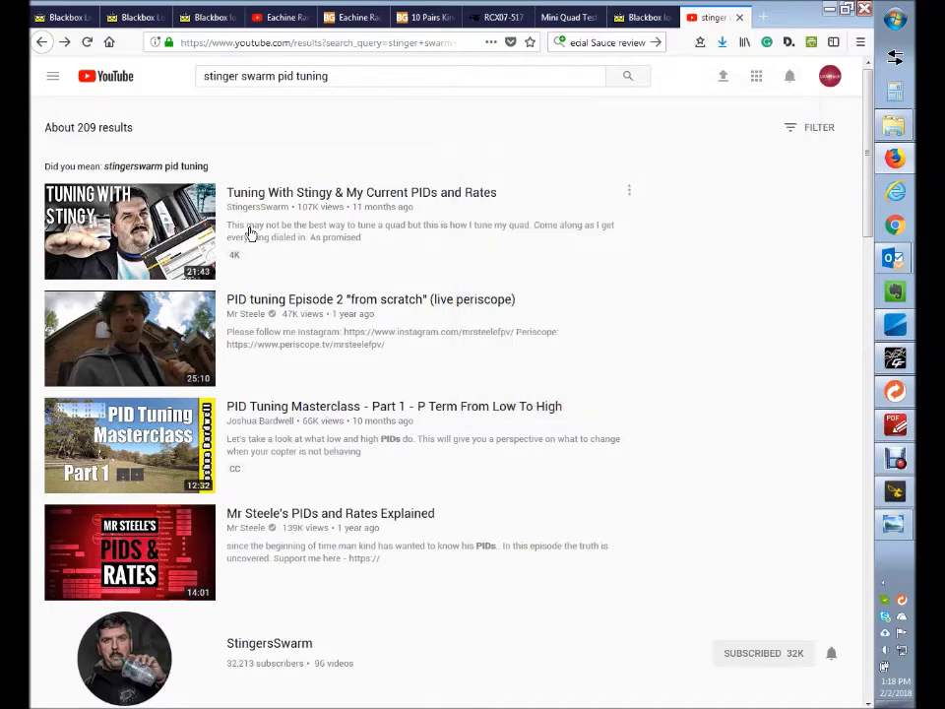
- Switch to Betaflight Configurator and show the PID settings of Profile 1
click(895, 489)
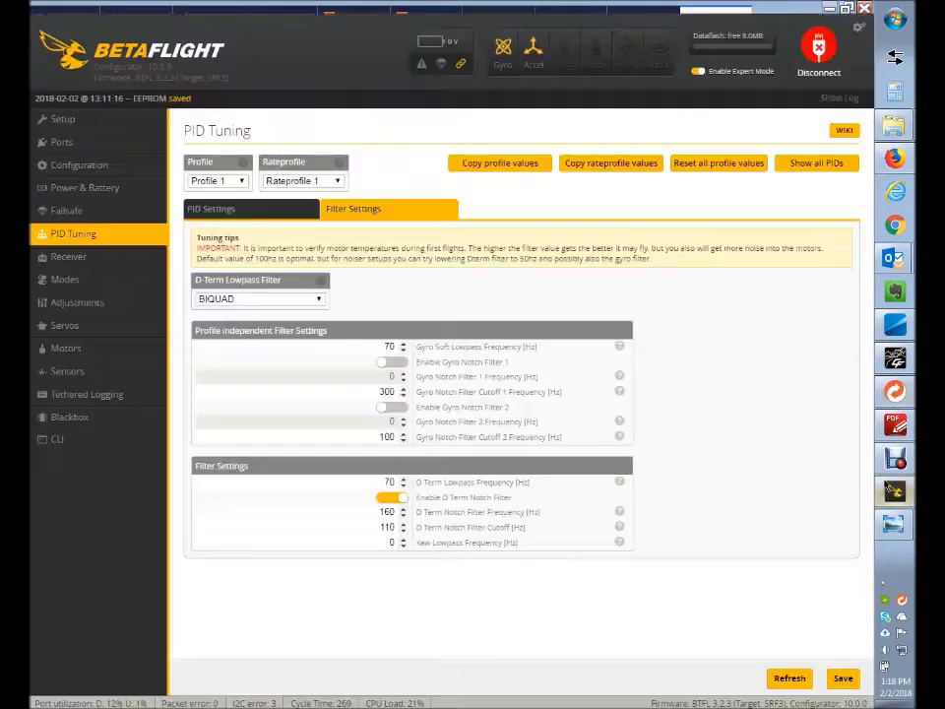
click(275, 217)
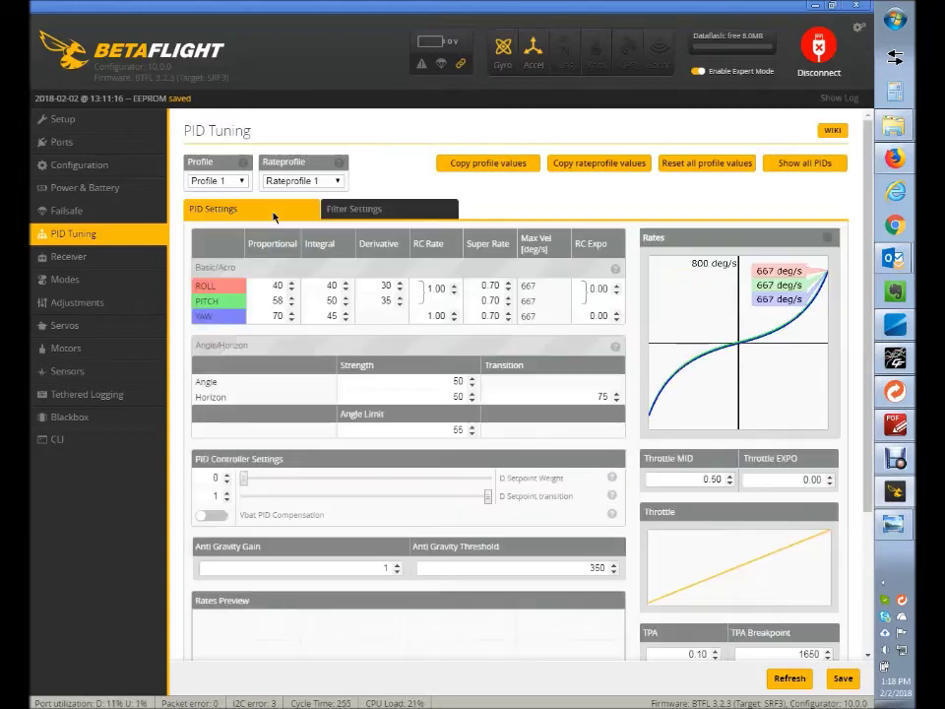